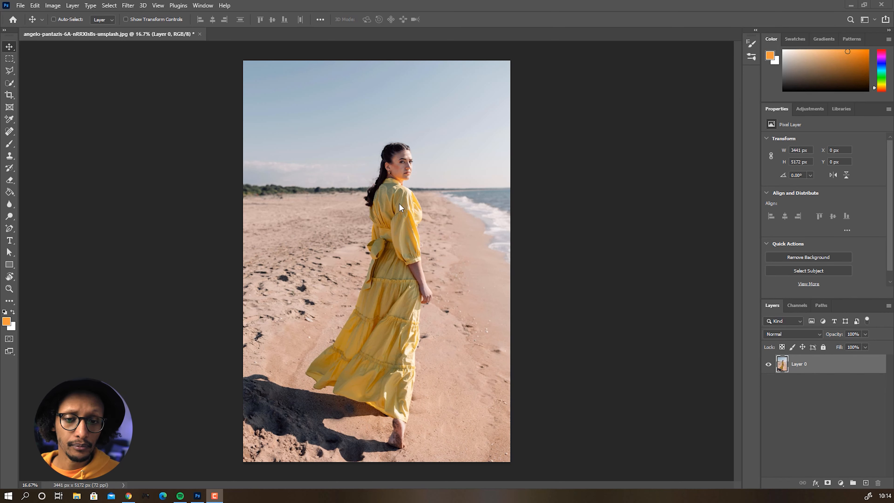
left_click(10, 71)
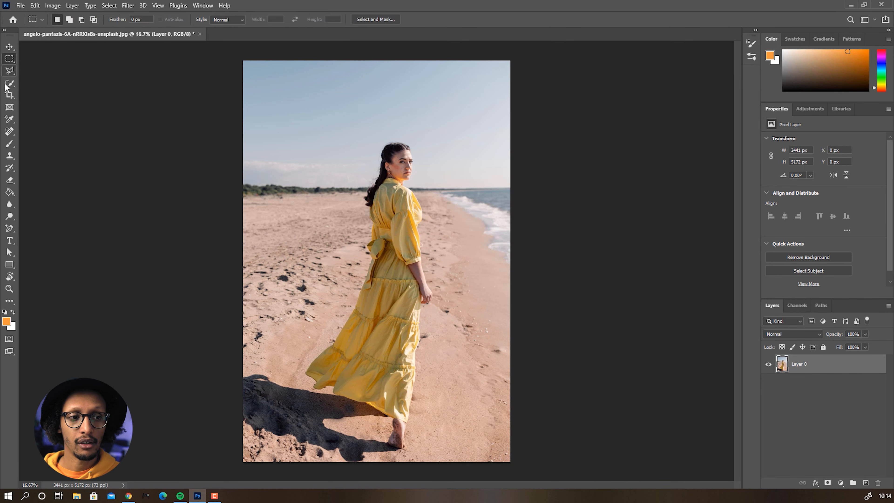
left_click(362, 193)
left_click(368, 249)
left_click(358, 264)
left_click(326, 323)
left_click(318, 351)
left_click(347, 426)
left_click(447, 430)
left_click(465, 316)
double_click(403, 155)
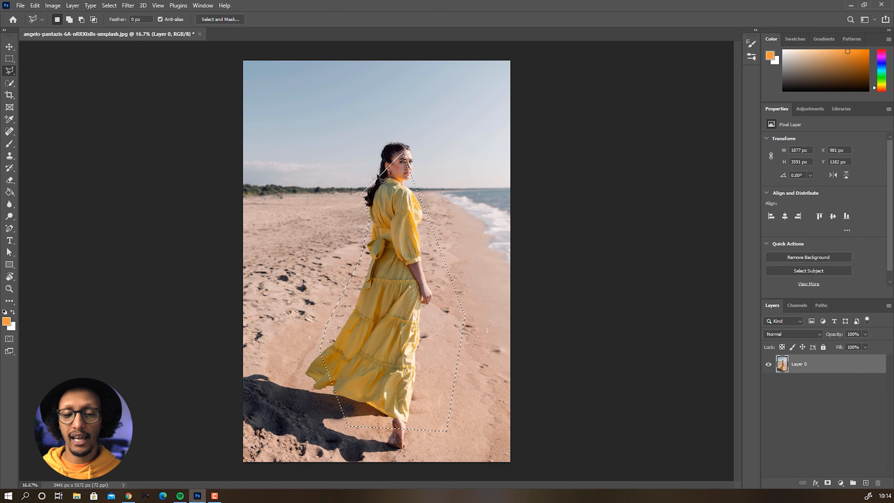
key("ctrl+d")
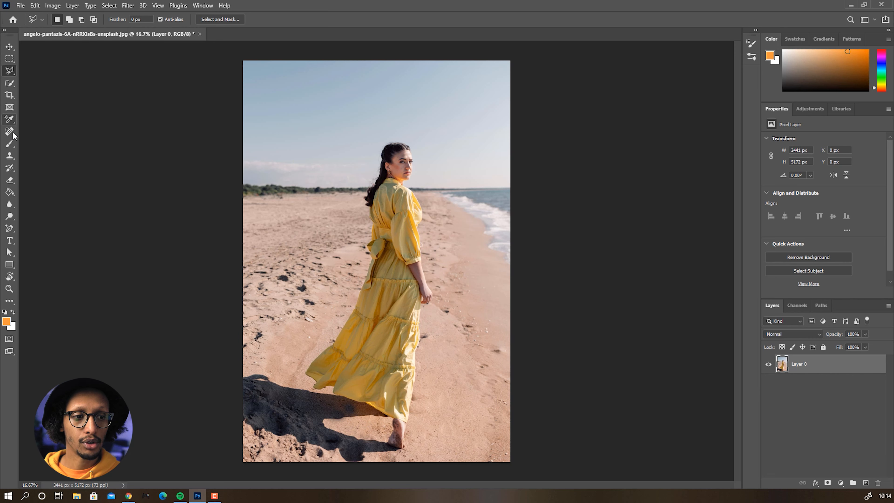
Step: Select the yellow dress from collar to hem with the Quick Selection tool, using a 36 px brush
left_click(11, 85)
left_click(44, 93)
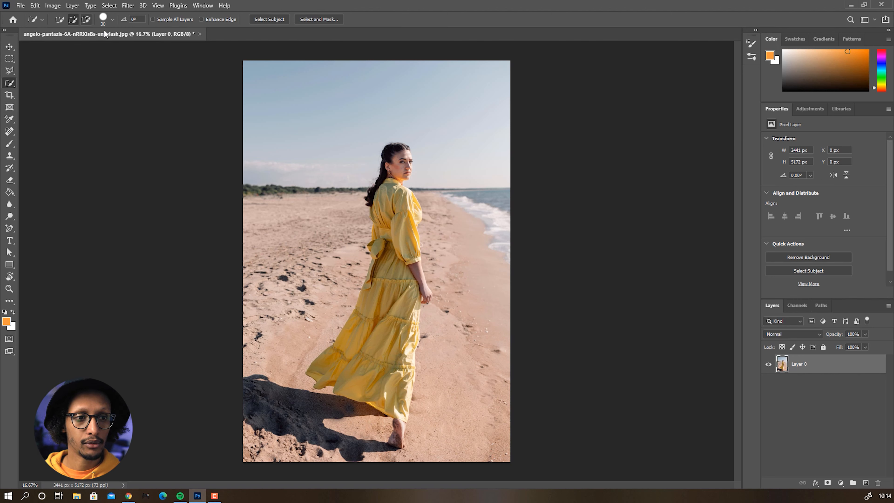
left_click(113, 20)
left_click_drag(76, 46, 78, 46)
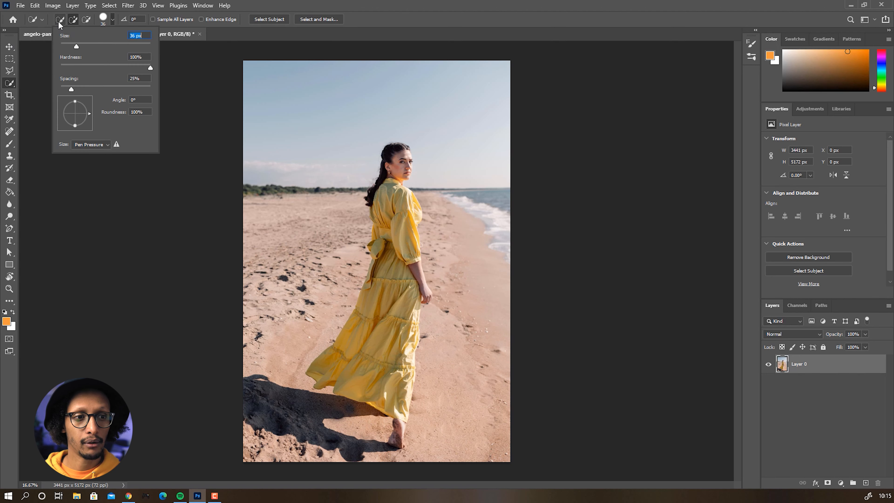
left_click(60, 20)
mouse_move(384, 189)
left_mouse_down()
mouse_move(414, 211)
mouse_move(410, 225)
left_mouse_up()
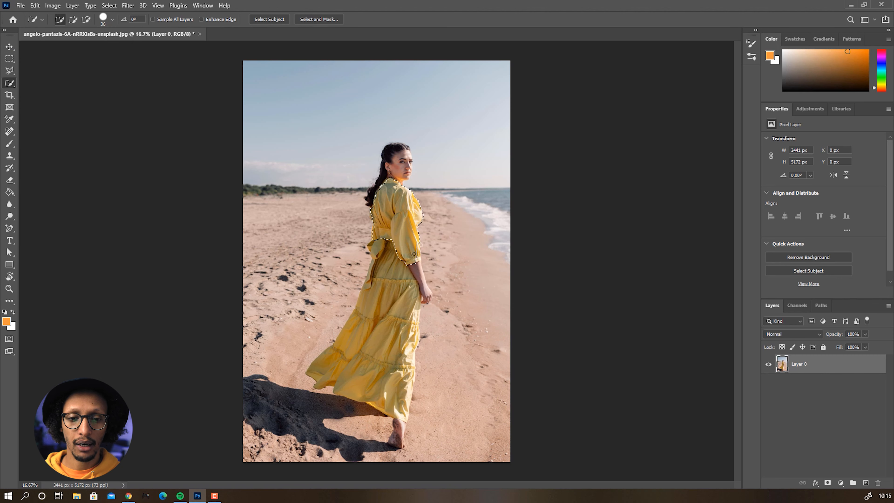
mouse_move(419, 260)
left_mouse_down()
mouse_move(397, 261)
mouse_move(398, 274)
mouse_move(392, 252)
mouse_move(351, 352)
mouse_move(325, 367)
mouse_move(392, 392)
mouse_move(406, 417)
mouse_move(408, 383)
left_mouse_up()
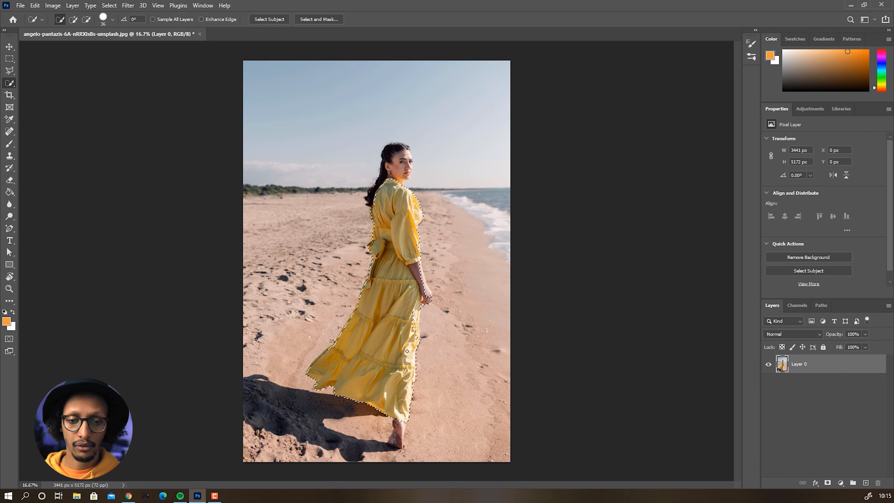
left_click_drag(411, 336, 414, 337)
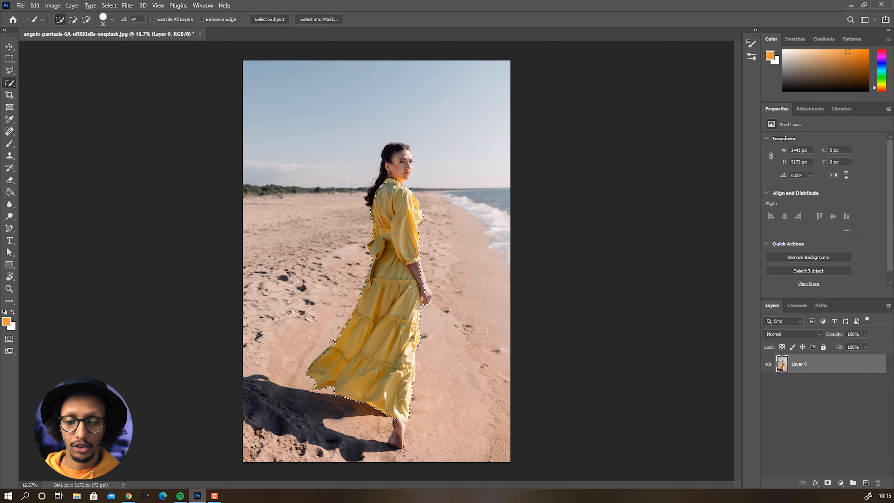
Step: Subtract the woman's forearm and hand from the dress selection
scroll(413, 340, "up", 5)
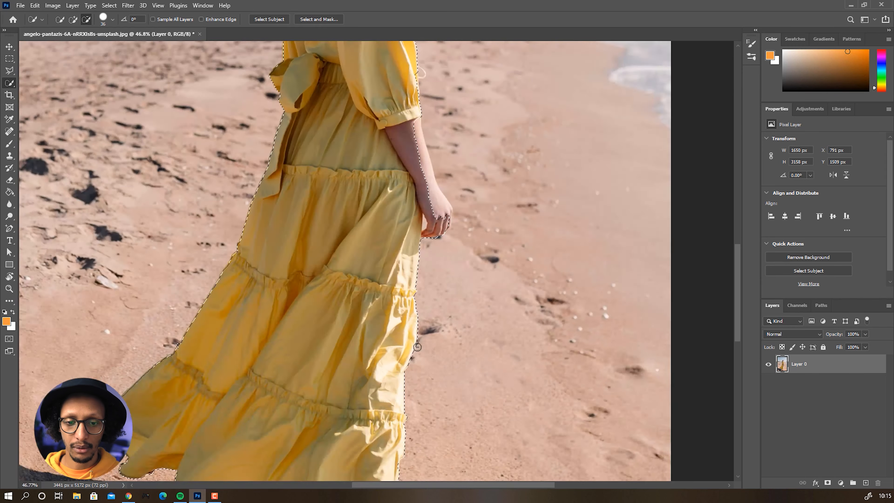
scroll(417, 347, "up", 3)
scroll(435, 235, "up", 5)
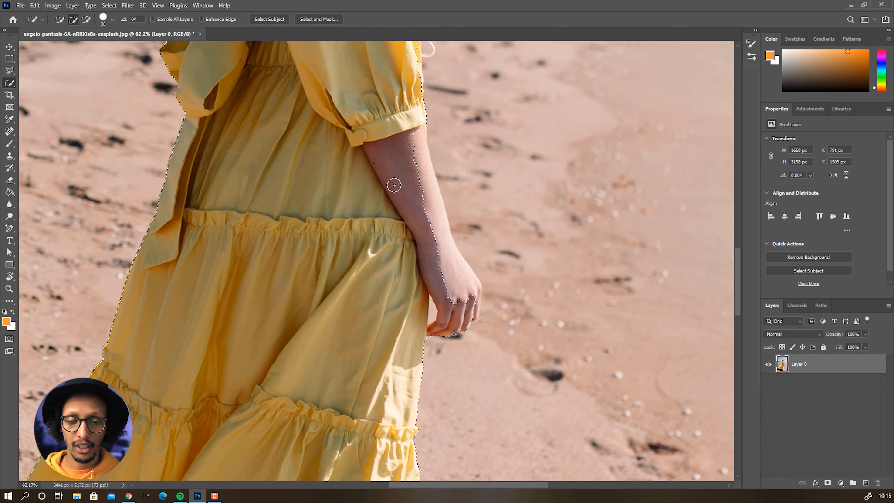
key("alt")
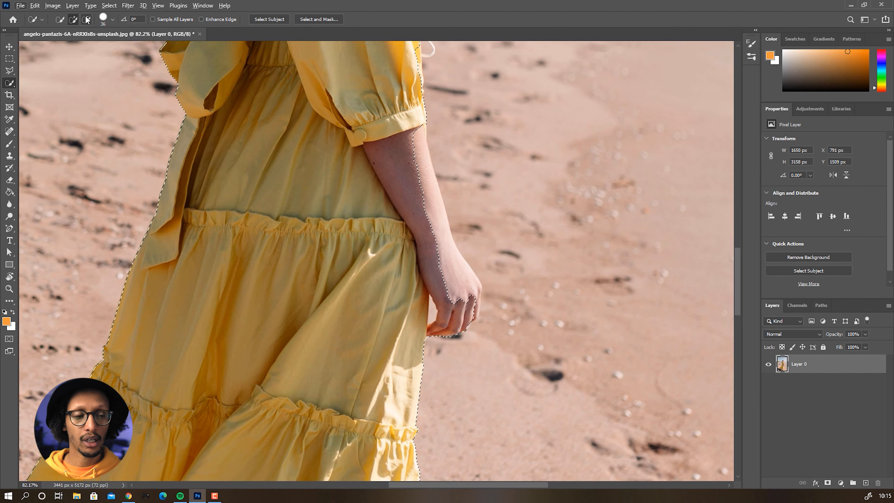
key("alt")
mouse_move(467, 304)
left_mouse_down()
mouse_move(467, 325)
mouse_move(466, 304)
mouse_move(440, 282)
mouse_move(408, 171)
mouse_move(410, 150)
mouse_move(422, 139)
left_mouse_up()
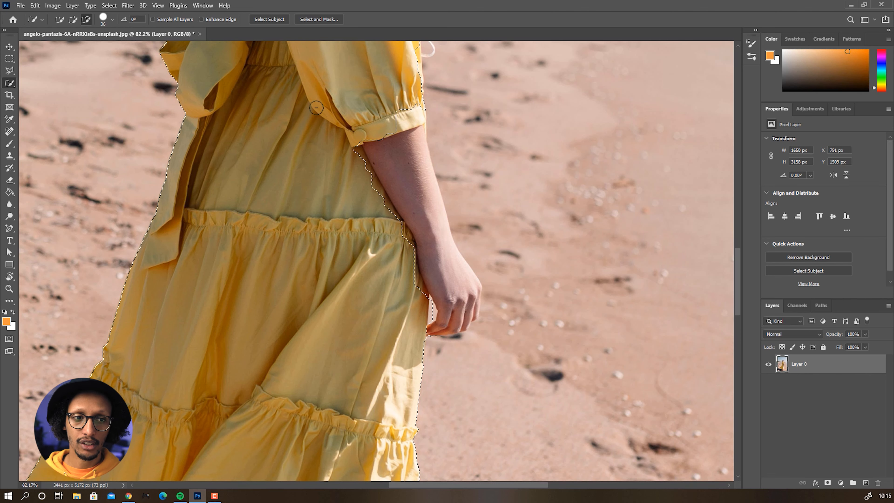
Step: Reduce the selection brush to 16 px and refine the dress selection's edge around the cuff and beside the hand
left_click(112, 20)
left_click_drag(77, 46, 67, 46)
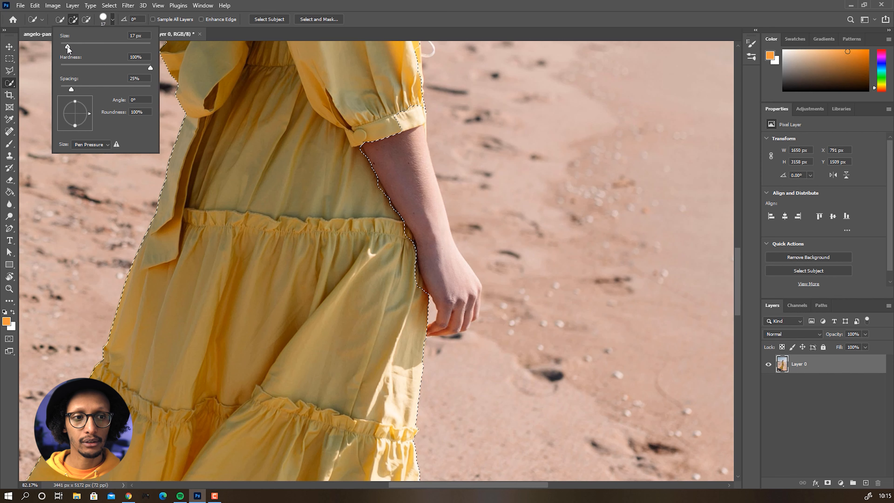
left_click_drag(406, 123, 410, 119)
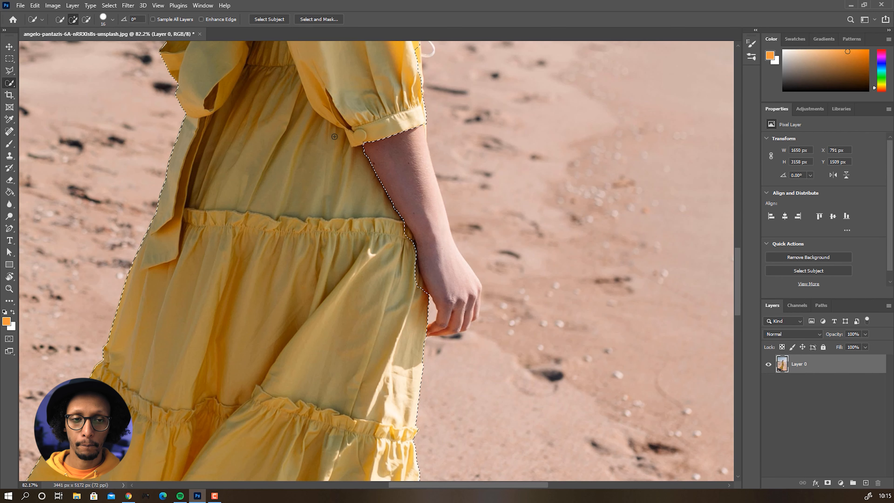
left_click_drag(420, 293, 421, 286)
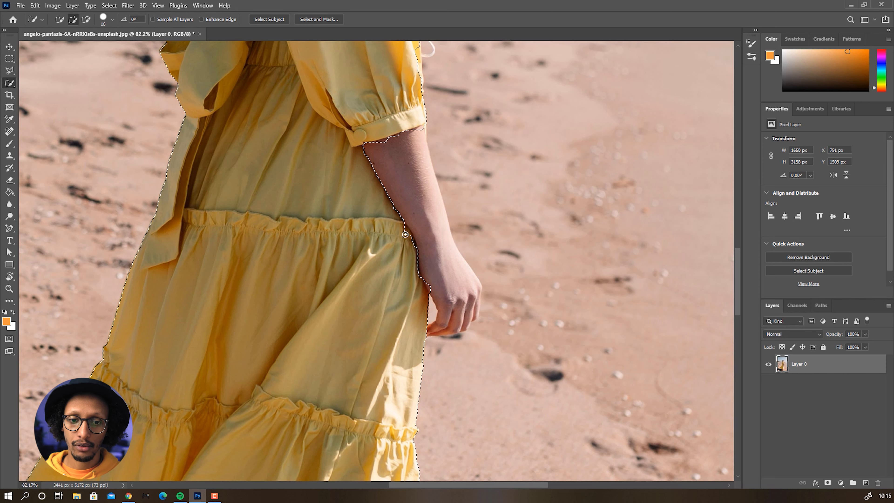
scroll(285, 240, "down", 4)
left_click_drag(316, 94, 335, 322)
scroll(311, 223, "up", 4)
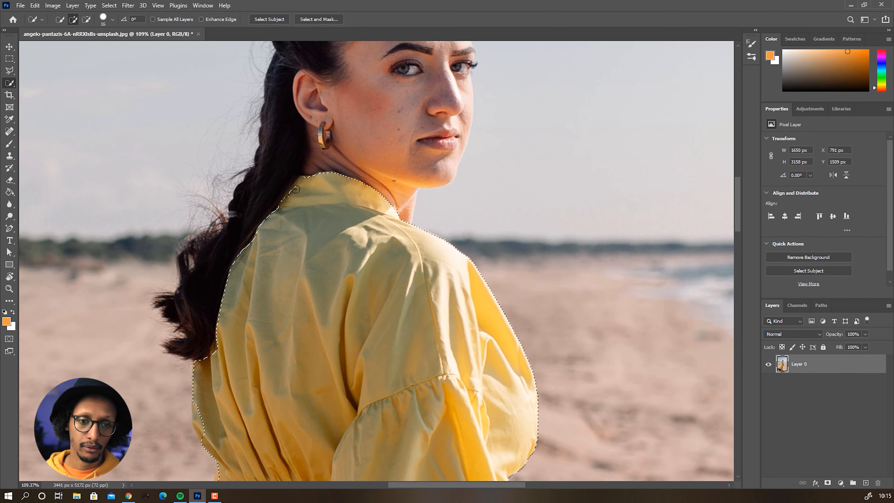
scroll(327, 233, "down", 3)
left_click_drag(349, 444, 378, 256)
scroll(378, 255, "down", 4)
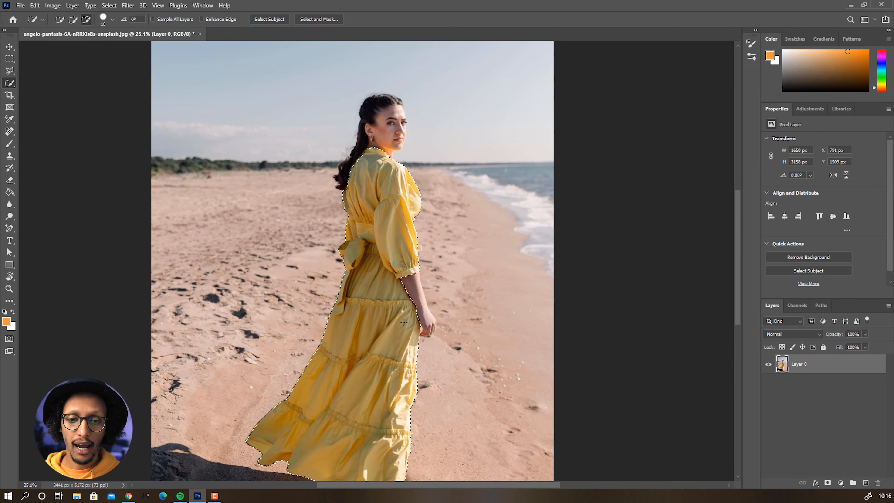
left_click_drag(381, 342, 380, 333)
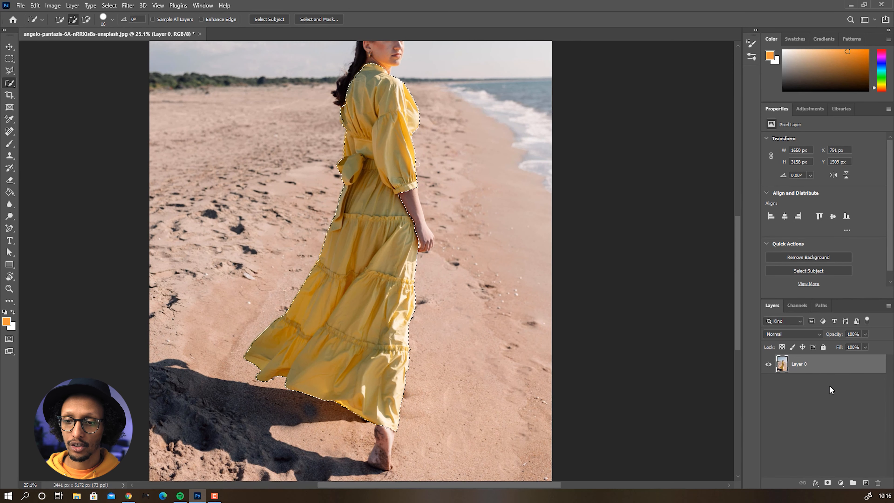
Step: Duplicate Layer 0 and mask the copy with the dress selection, checking the cut-out with the original temporarily hidden
left_click_drag(825, 365, 866, 483)
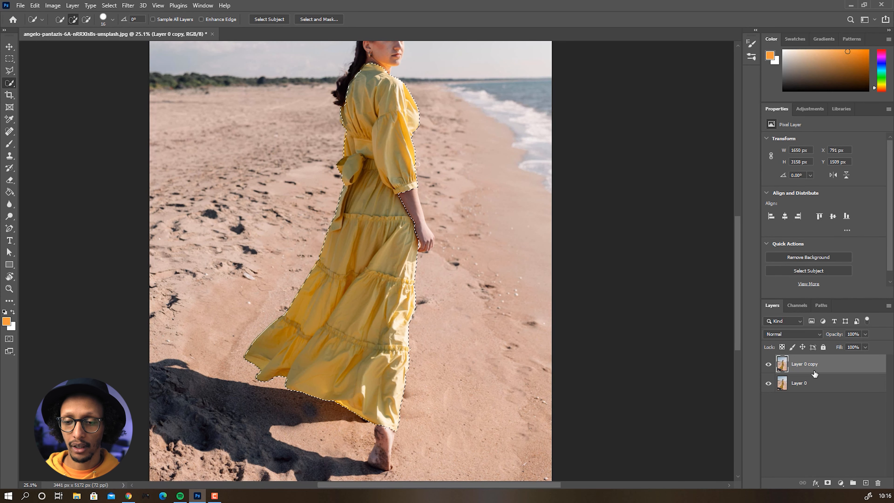
left_click(827, 483)
left_click(768, 384)
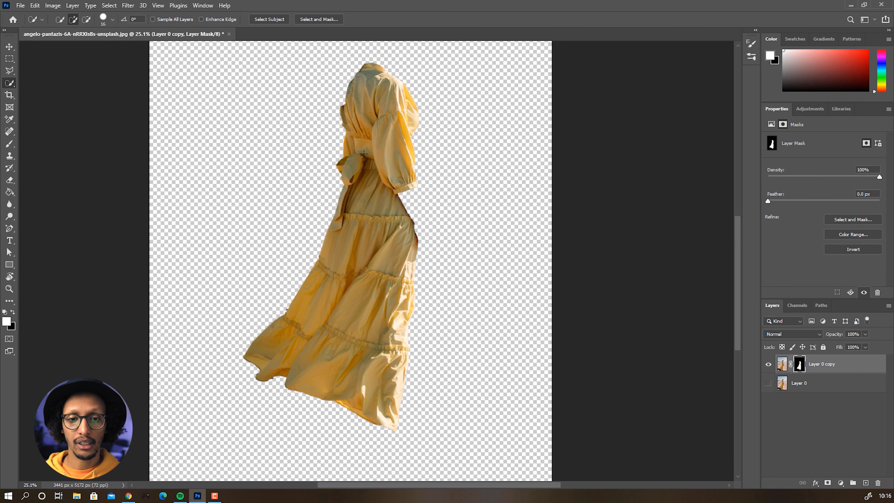
scroll(363, 153, "up", 3)
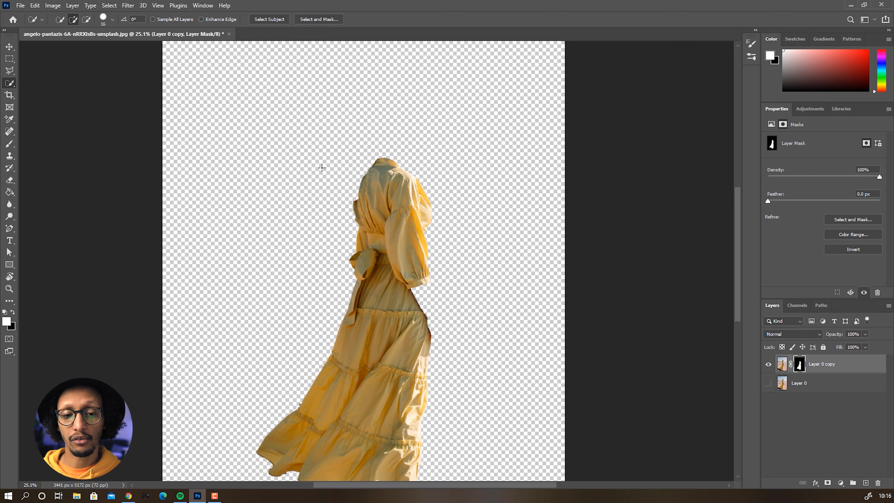
left_click(769, 384)
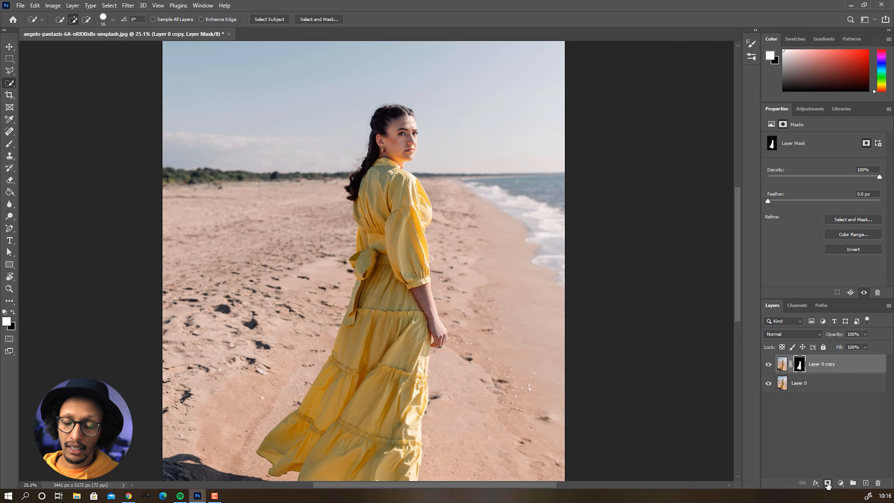
Step: Add a Hue/Saturation adjustment layer above Layer 0 copy and clip it to that layer
left_click(841, 483)
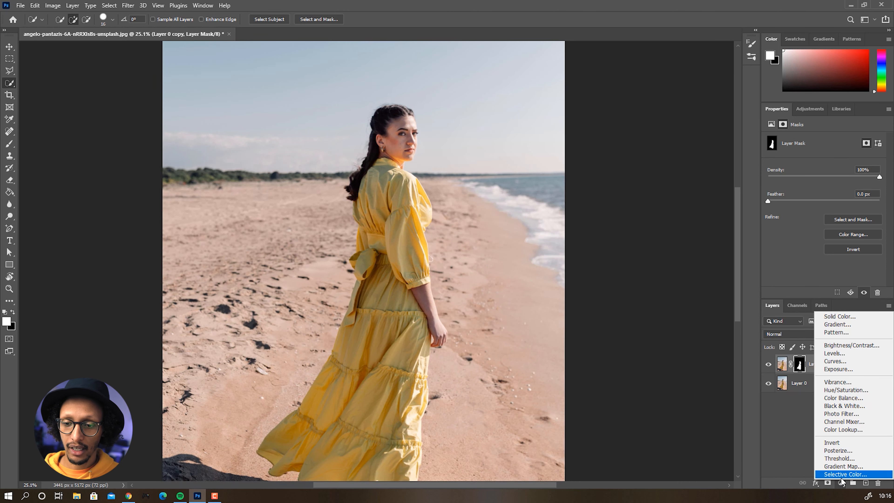
left_click(839, 391)
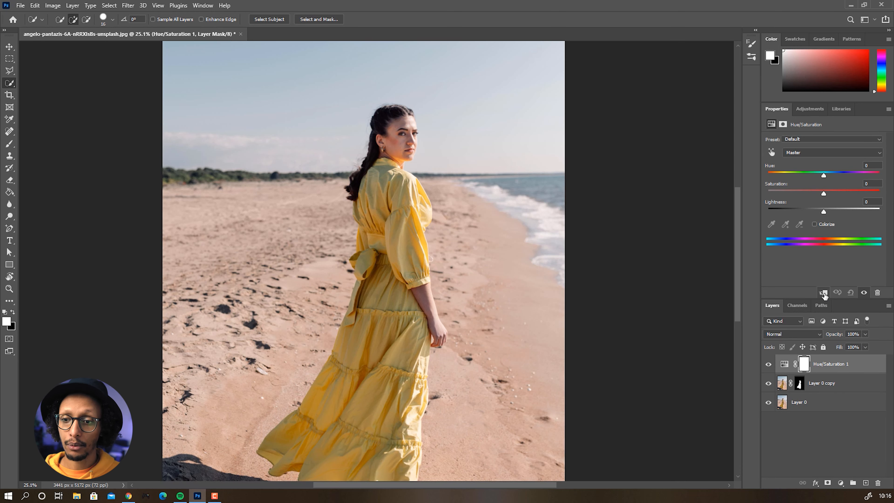
left_click(824, 293)
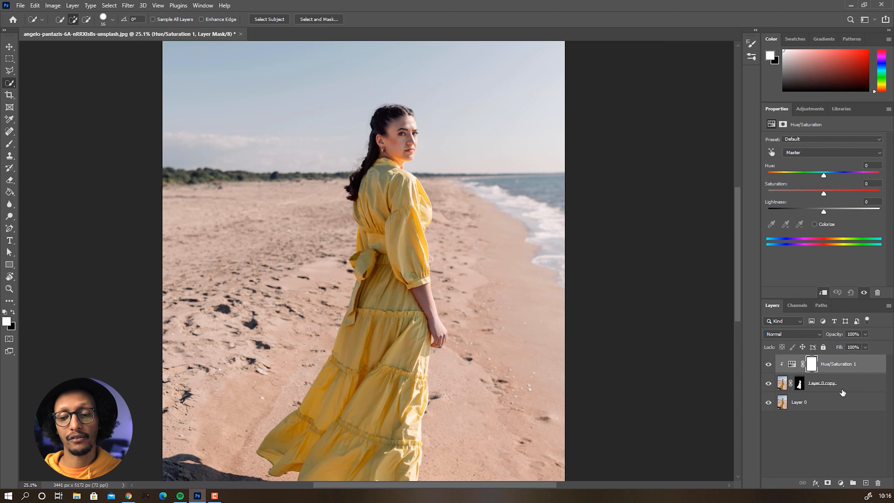
Step: Colorize the dress blue in the Hue/Saturation adjustment with Hue 210 and Saturation 42
left_click(790, 366)
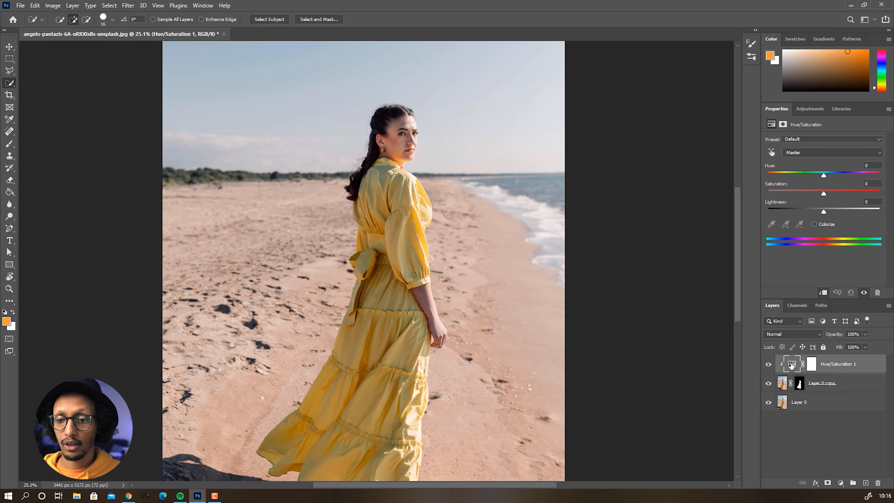
left_click(814, 224)
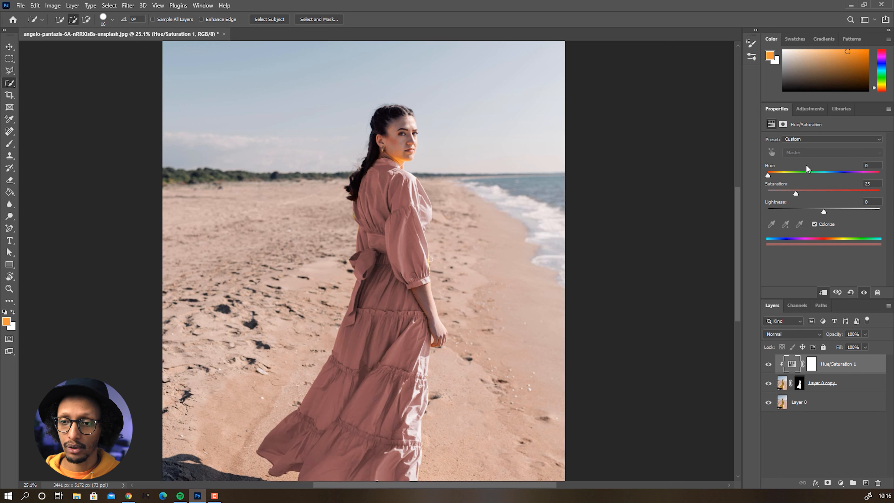
left_click_drag(769, 175, 833, 180)
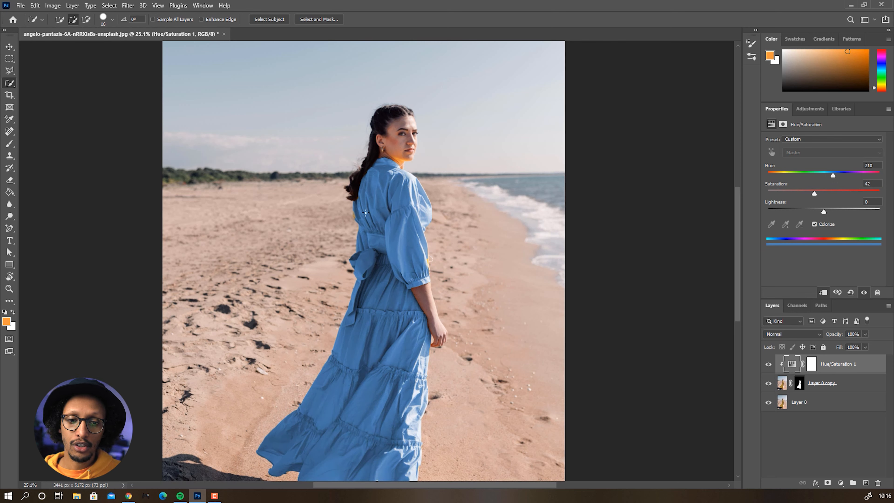
Step: Paint white with the Brush on Layer 0 copy's mask over the remaining yellow patches along the back of the bodice
key("z")
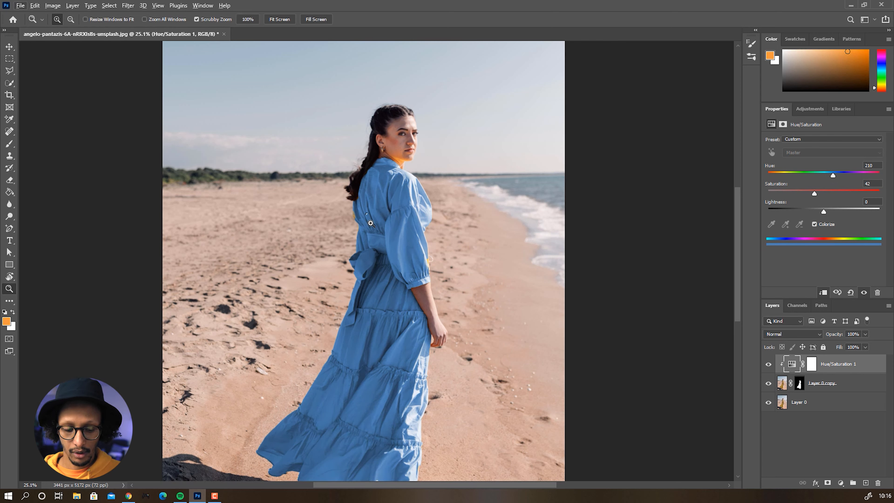
left_click_drag(370, 223, 337, 167)
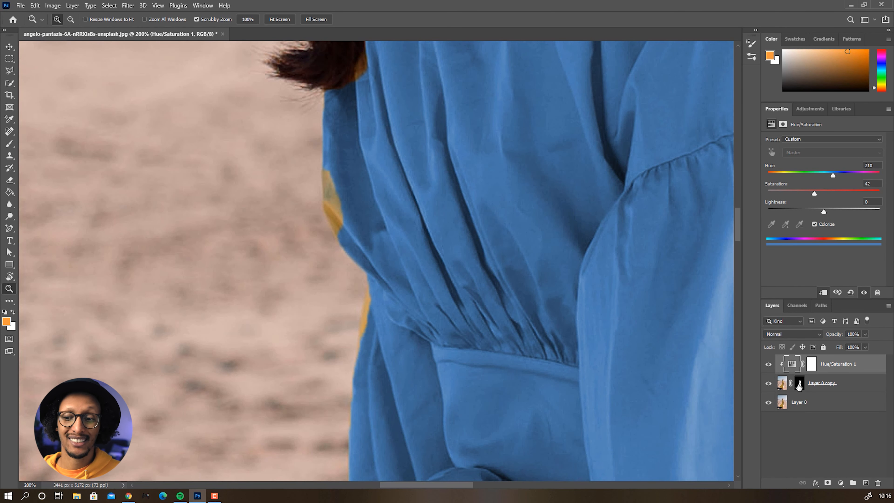
left_click(800, 386)
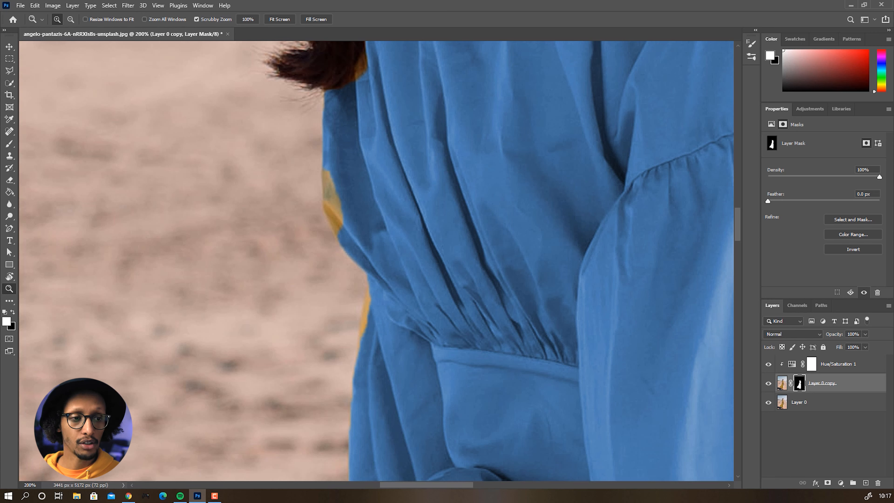
left_click(9, 144)
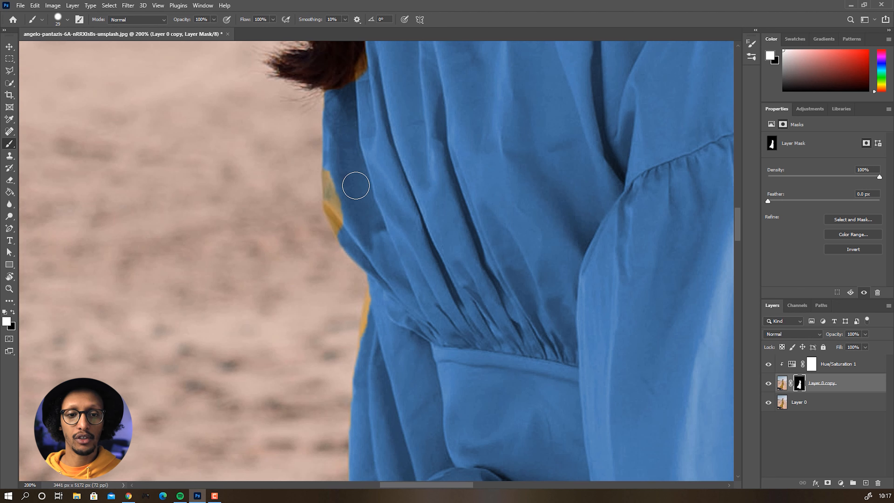
mouse_move(339, 187)
left_mouse_down()
mouse_move(349, 226)
mouse_move(334, 175)
mouse_move(348, 229)
left_mouse_up()
mouse_move(382, 276)
left_mouse_down()
mouse_move(372, 310)
mouse_move(371, 429)
mouse_move(377, 284)
left_mouse_up()
left_click_drag(246, 373, 281, 229)
Step: Touch up the dress outline on Layer 0 copy's mask, resizing the brush and swapping between black and white
left_click(13, 313)
mouse_move(215, 269)
left_mouse_down()
mouse_move(196, 297)
mouse_move(375, 342)
mouse_move(442, 429)
mouse_move(489, 439)
left_mouse_up()
right_click(452, 302)
left_click_drag(512, 324, 512, 332)
left_click(441, 328)
right_click(451, 311)
left_click(513, 236)
left_click_drag(634, 370, 211, 141)
mouse_move(705, 451)
left_mouse_down()
mouse_move(471, 347)
mouse_move(416, 292)
left_mouse_up()
left_click_drag(498, 347, 473, 349)
left_click_drag(613, 164, 417, 457)
key("x")
left_click_drag(417, 328, 405, 361)
left_click_drag(423, 178, 416, 472)
right_click(470, 306)
left_click(456, 299)
mouse_move(530, 329)
left_mouse_down()
mouse_move(501, 328)
mouse_move(484, 310)
left_mouse_up()
left_click_drag(476, 154, 441, 341)
left_click_drag(468, 276, 463, 323)
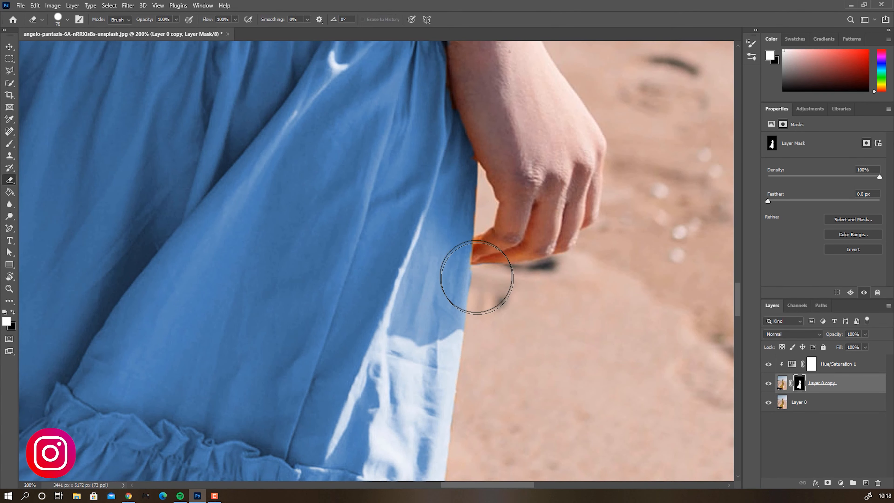
Step: Correct the mask's edge where the skirt meets the fingers and the sand
key("x")
key("x")
left_click_drag(456, 140, 474, 424)
key("x")
key("x")
left_click_drag(348, 159, 391, 212)
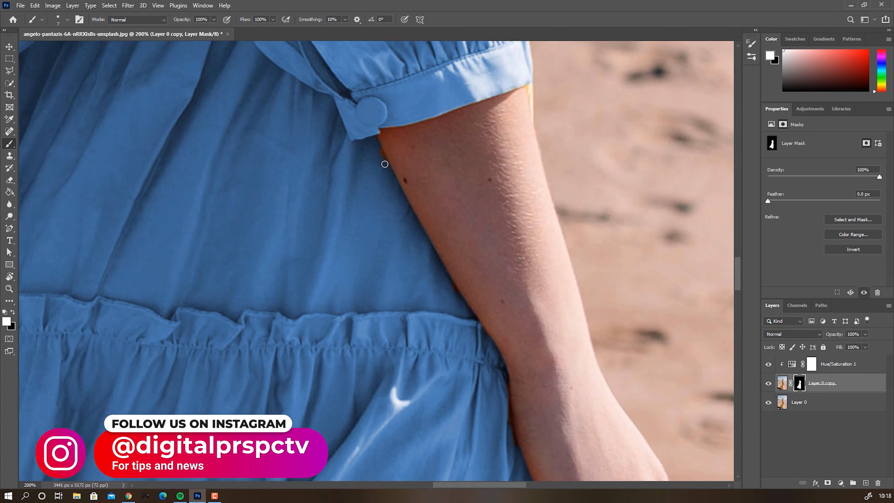
Step: Refine the mask along the cuff and forearm with a small brush, alternating white and black
left_click_drag(313, 165, 308, 274)
key("x")
key("x")
key("x")
key("x")
left_click_drag(526, 197, 527, 225)
key("x")
left_click_drag(533, 127, 508, 322)
key("x")
mouse_move(495, 319)
left_mouse_down()
mouse_move(487, 170)
mouse_move(477, 195)
mouse_move(488, 195)
mouse_move(489, 270)
mouse_move(499, 256)
mouse_move(510, 340)
mouse_move(457, 270)
mouse_move(452, 342)
mouse_move(398, 179)
mouse_move(424, 327)
mouse_move(381, 289)
left_mouse_up()
key("x")
scroll(382, 289, "down", 10)
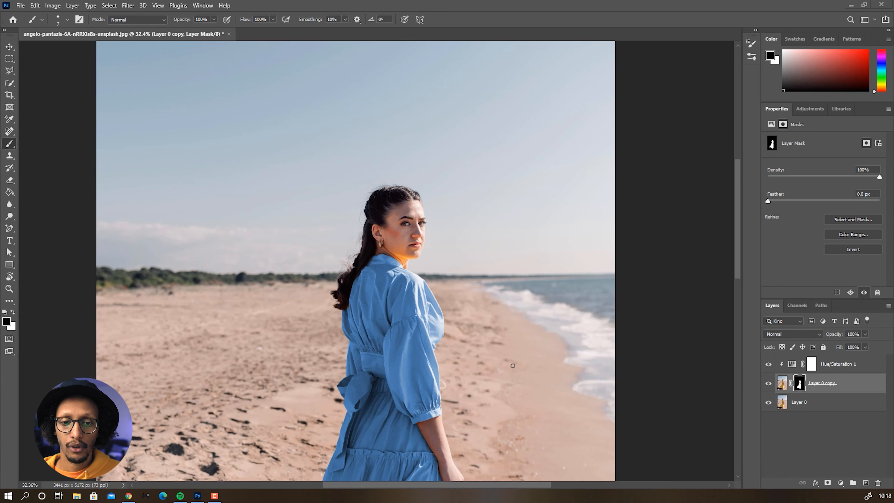
Step: Change the Hue/Saturation 1 adjustment on the dress to hue 204 and saturation 31
left_click_drag(500, 436, 484, 288)
scroll(454, 215, "down", 1)
scroll(457, 212, "down", 1)
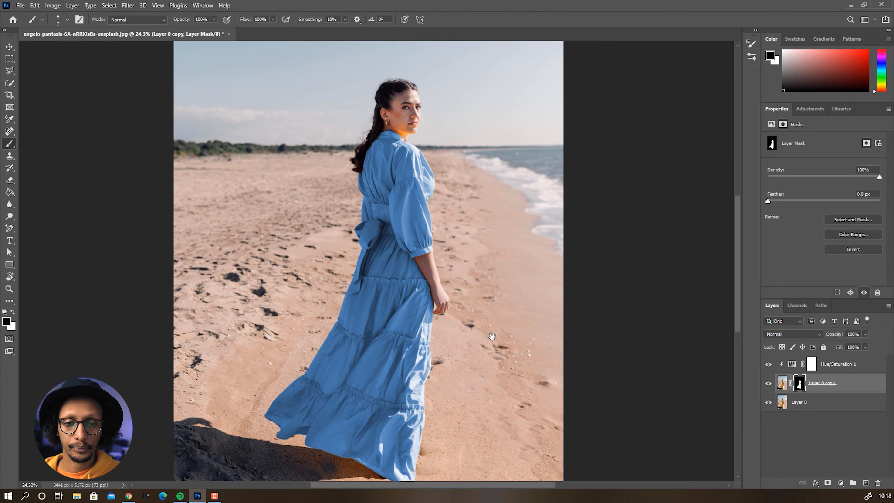
left_click_drag(492, 336, 456, 263)
scroll(409, 221, "down", 1)
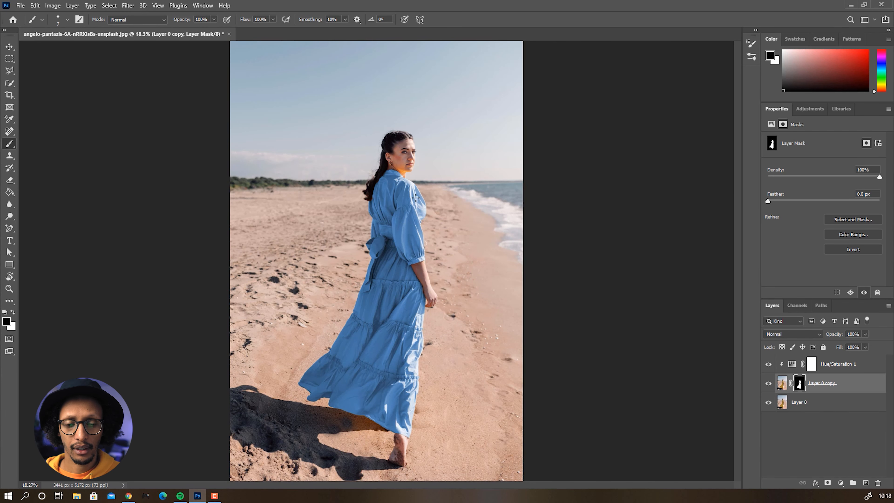
left_click(812, 364)
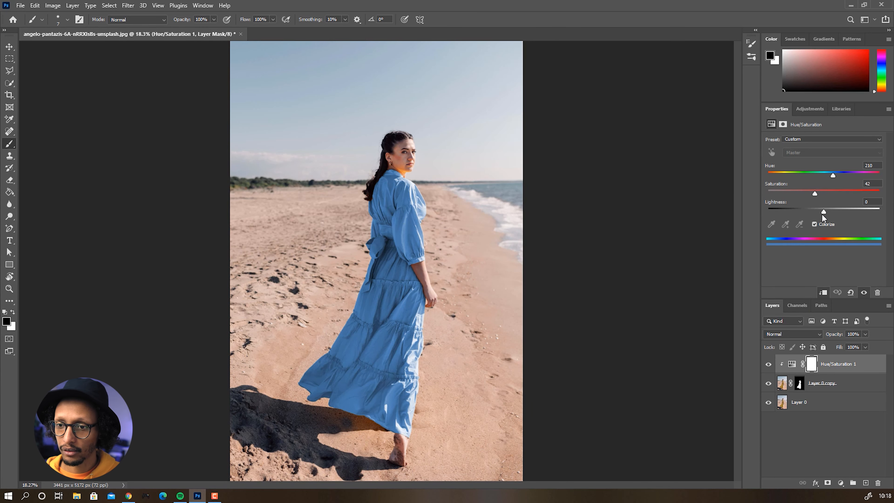
left_click_drag(833, 175, 808, 195)
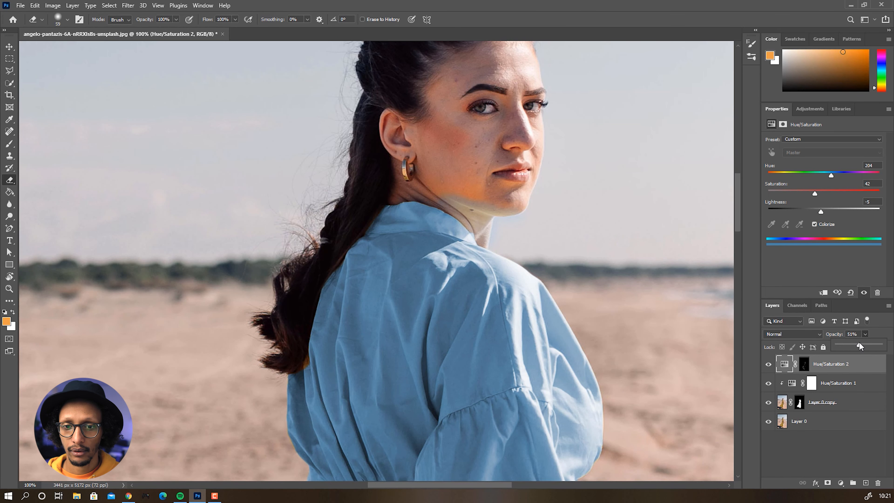
Step: Add a Curves adjustment layer above Hue/Saturation 2
left_click(804, 364)
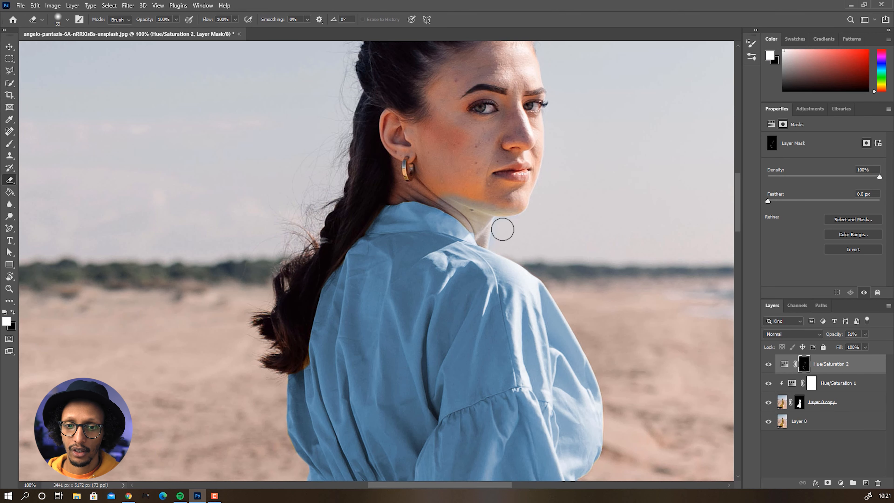
scroll(505, 258, "down", 9)
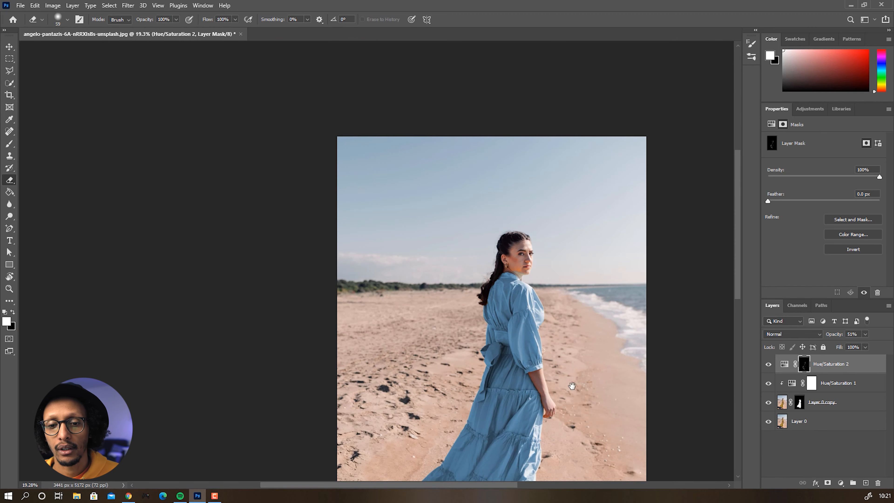
mouse_move(564, 368)
left_mouse_down()
mouse_move(459, 166)
mouse_move(451, 240)
mouse_move(420, 249)
left_mouse_up()
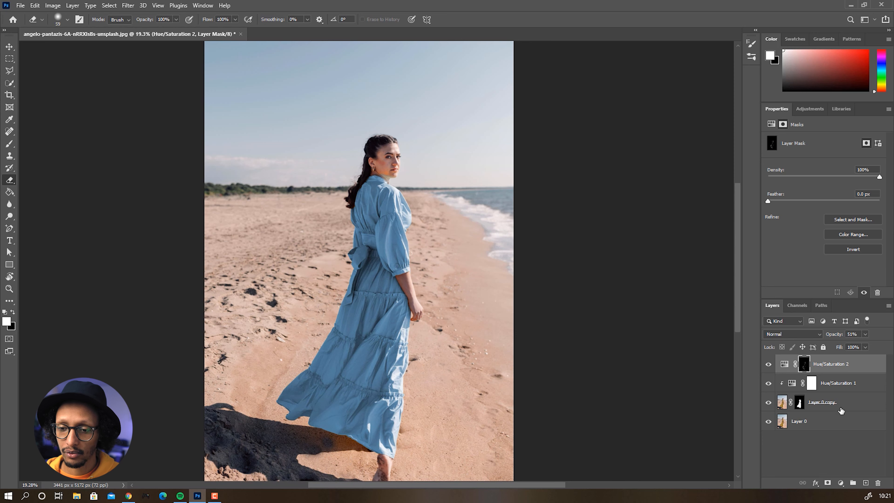
left_click(841, 483)
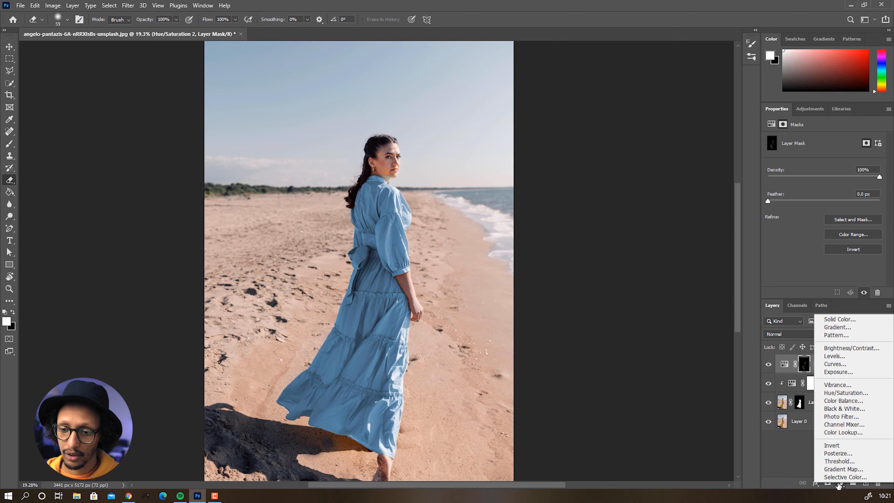
left_click(835, 365)
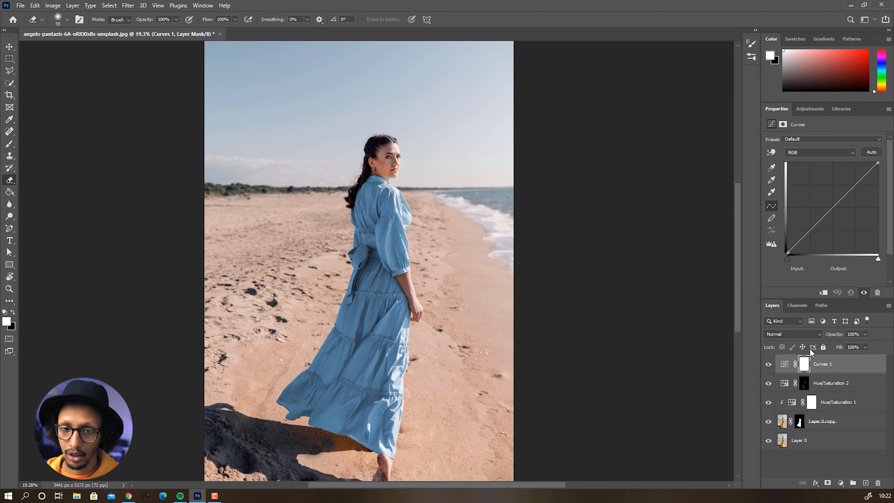
Step: Anchor the RGB curve at input 66, output 66, and raise its black point to output 42 to fade the shadows
left_click(812, 230)
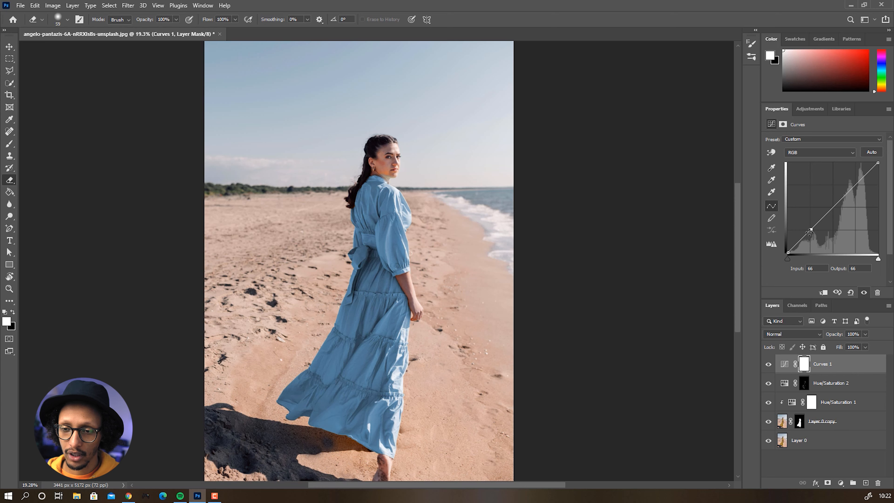
left_click_drag(787, 253, 783, 234)
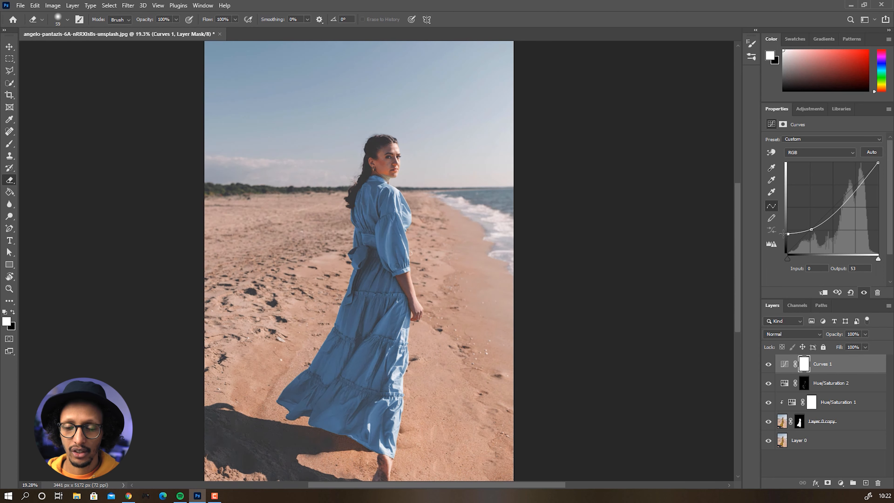
left_click_drag(782, 235, 782, 238)
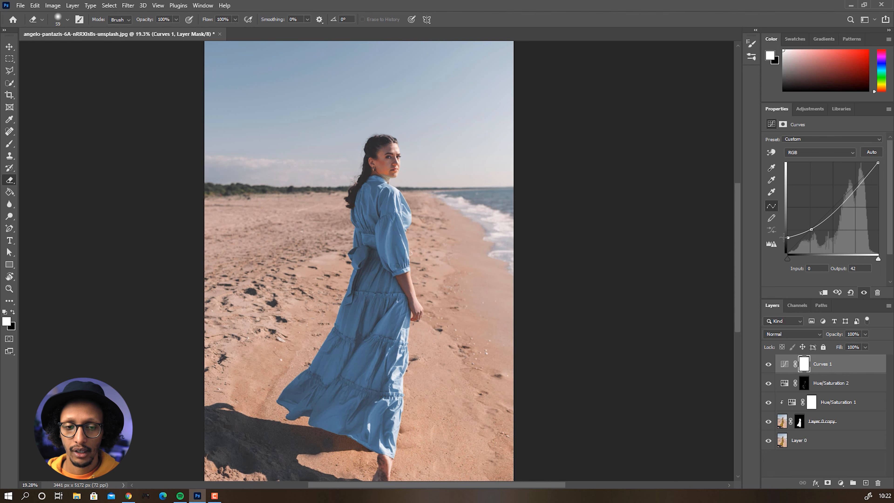
Step: Set the hue of the Hue/Saturation 2 adjustment to 210
left_click(782, 386)
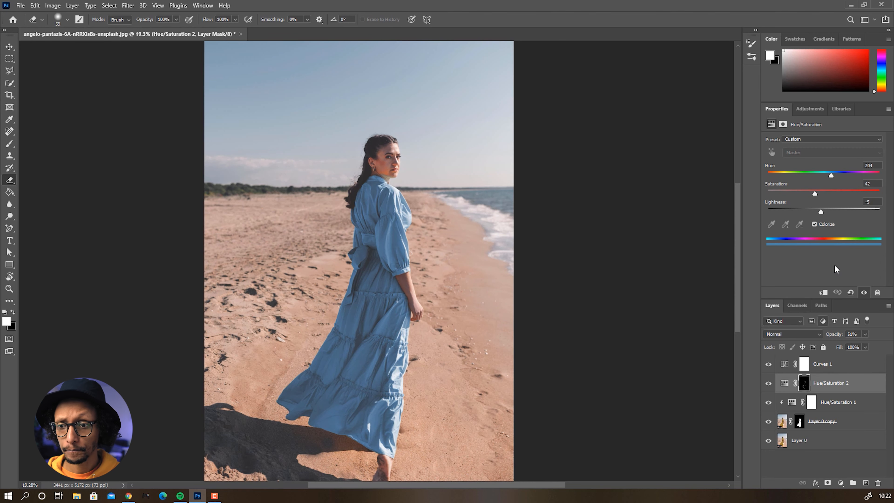
mouse_move(832, 178)
left_mouse_down()
mouse_move(807, 181)
mouse_move(833, 181)
left_mouse_up()
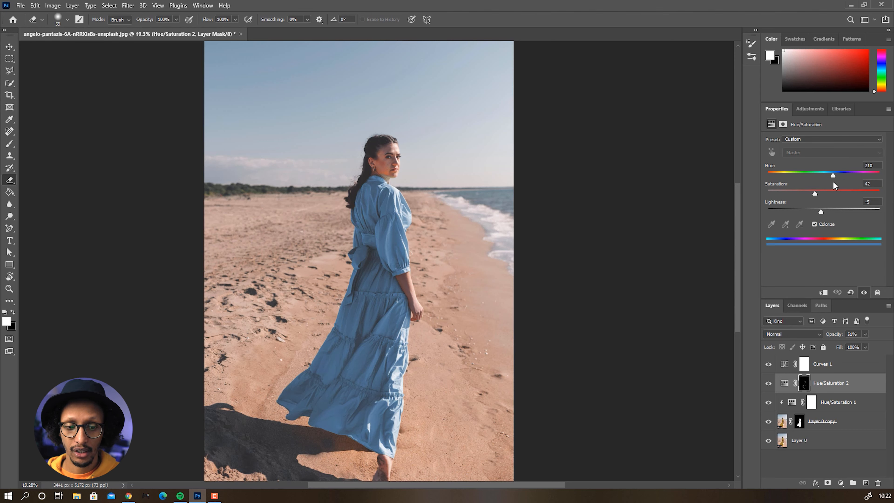
Step: Mute the dress colour in the Hue/Saturation 1 adjustment with hue 201, saturation 14 and lightness -6
left_click(795, 403)
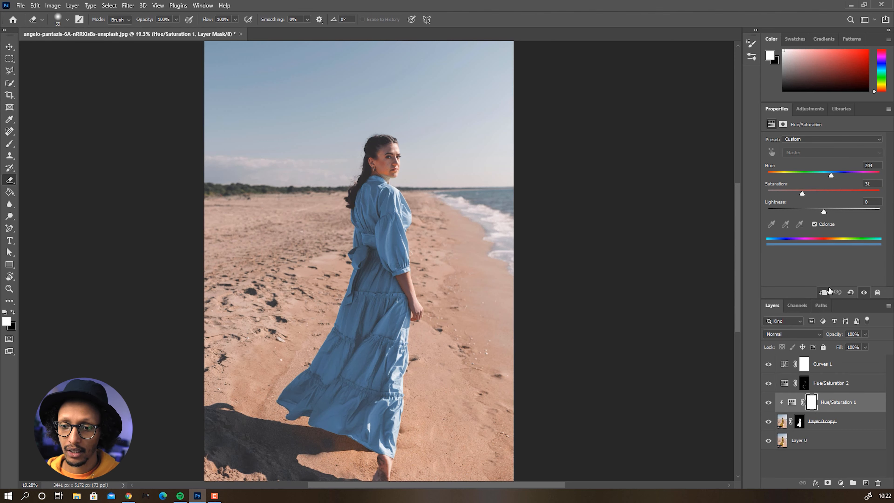
left_click_drag(831, 175, 803, 176)
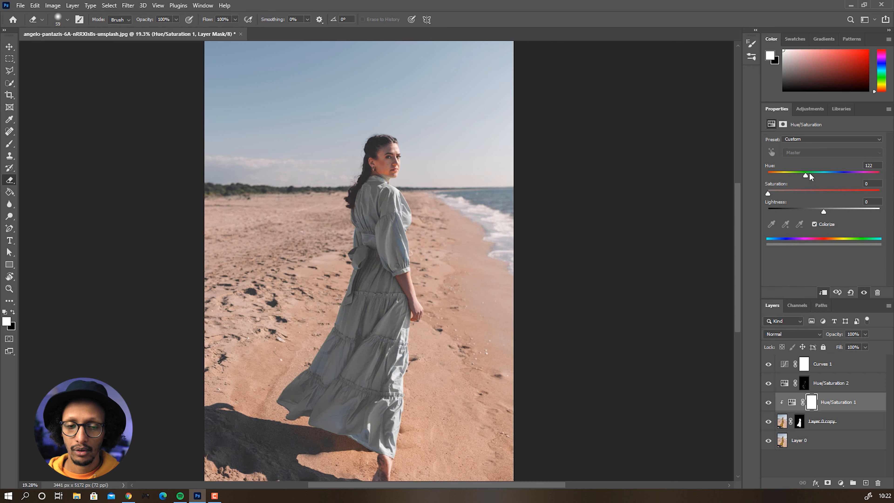
mouse_move(824, 212)
left_mouse_down()
mouse_move(836, 211)
mouse_move(821, 212)
left_mouse_up()
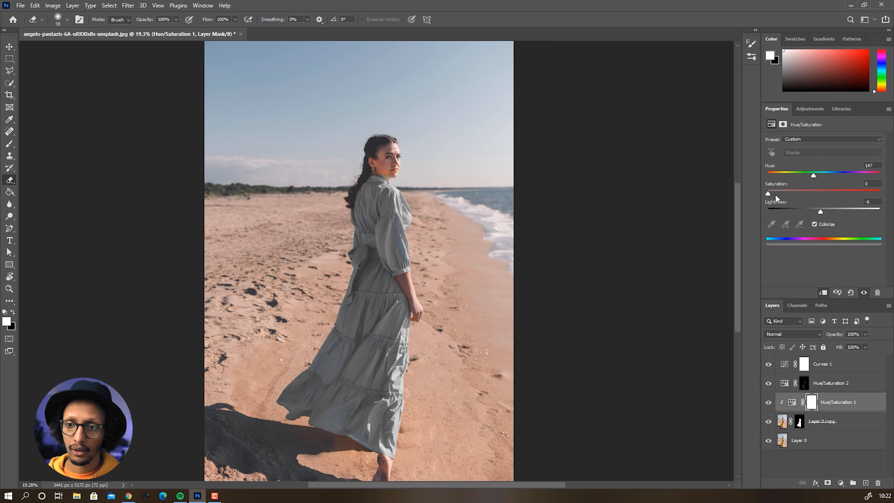
left_click_drag(786, 196, 831, 179)
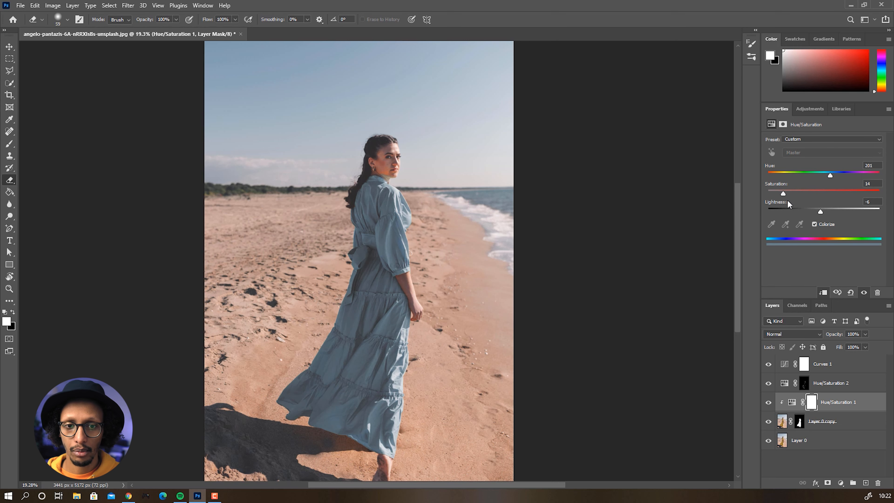
key("z")
left_click(334, 257)
mouse_move(421, 406)
left_mouse_down()
mouse_move(434, 373)
mouse_move(440, 393)
left_mouse_up()
left_click(490, 335, "alt")
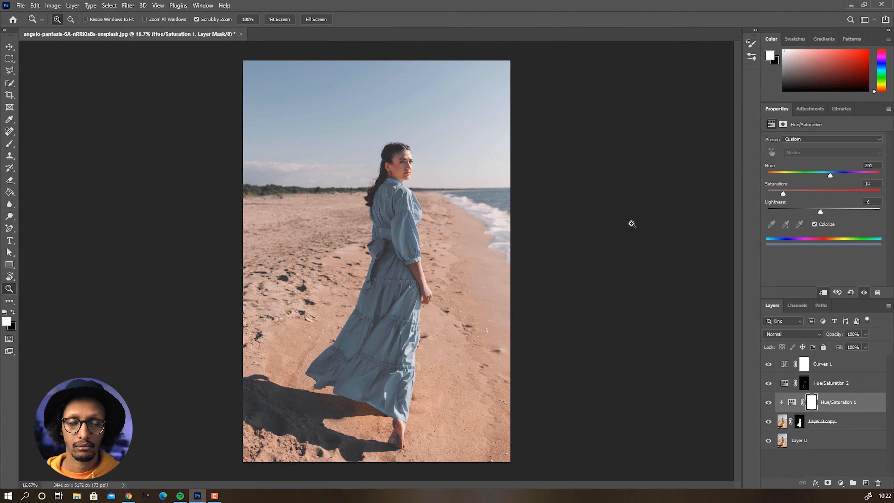